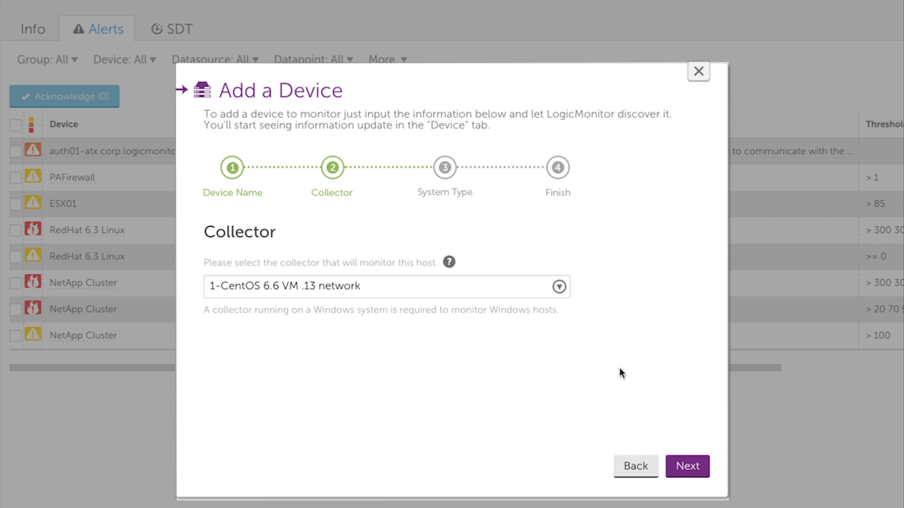
Assign the 7-CORP\AUTH01-ATX collector to the new device and proceed with device discovery
{"action": "left_click", "coordinate": [558, 288]}
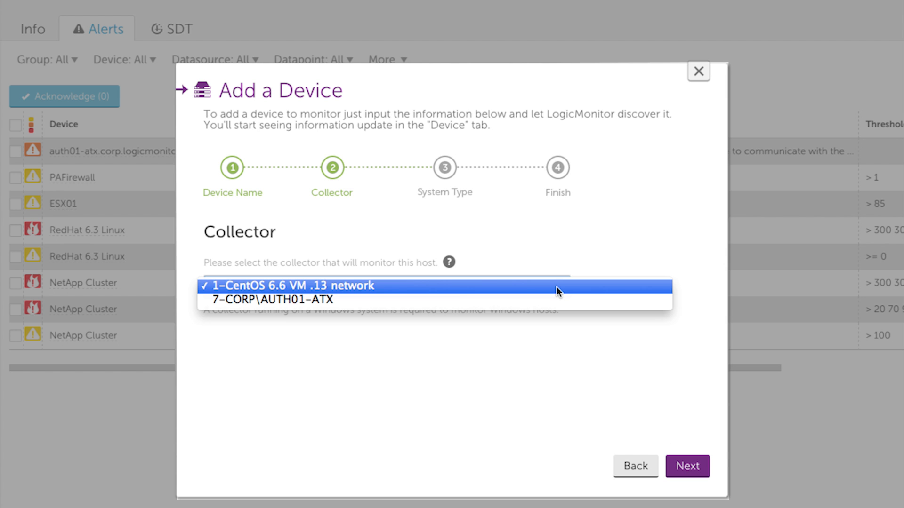
{"action": "left_click", "coordinate": [559, 300]}
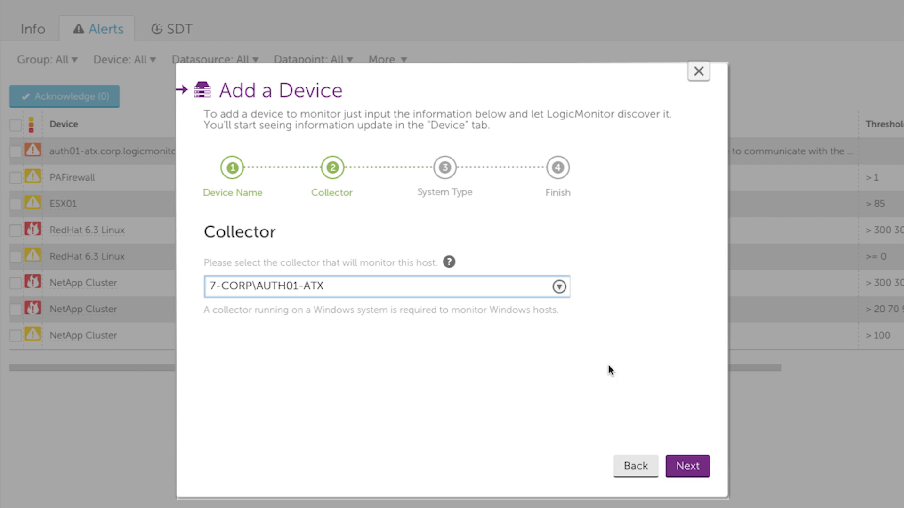
{"action": "left_click", "coordinate": [679, 466]}
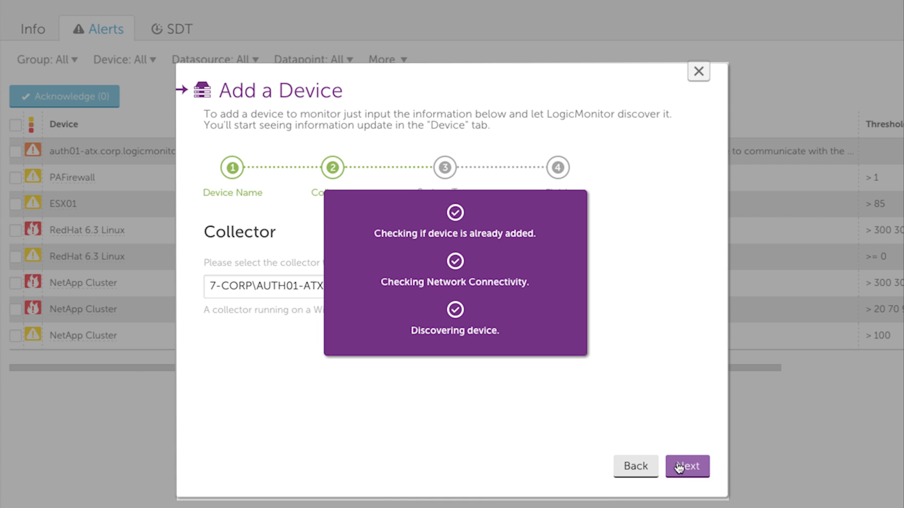
{"action": "left_click", "coordinate": [679, 467]}
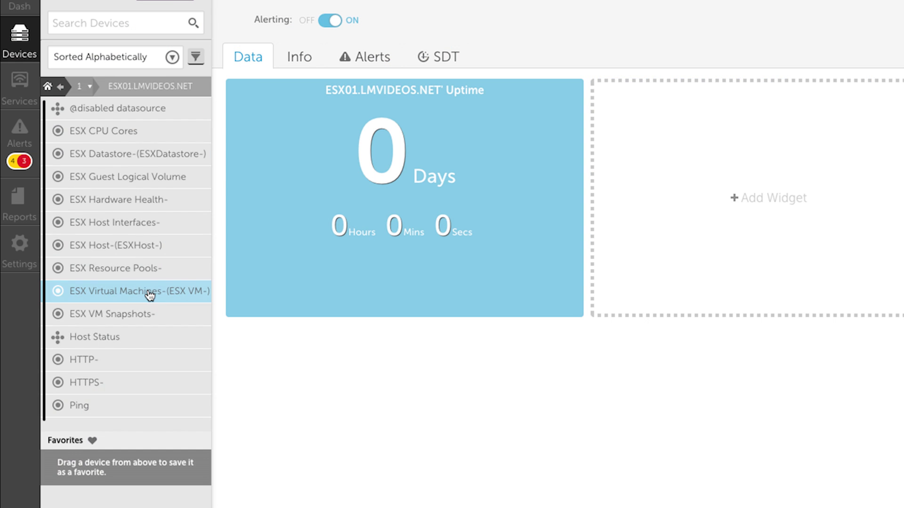
View the ESX Virtual Machines data, and open the graphs of the ESX01-ATX instance under ESX01's ESX Host datasource
{"action": "left_click", "coordinate": [147, 293]}
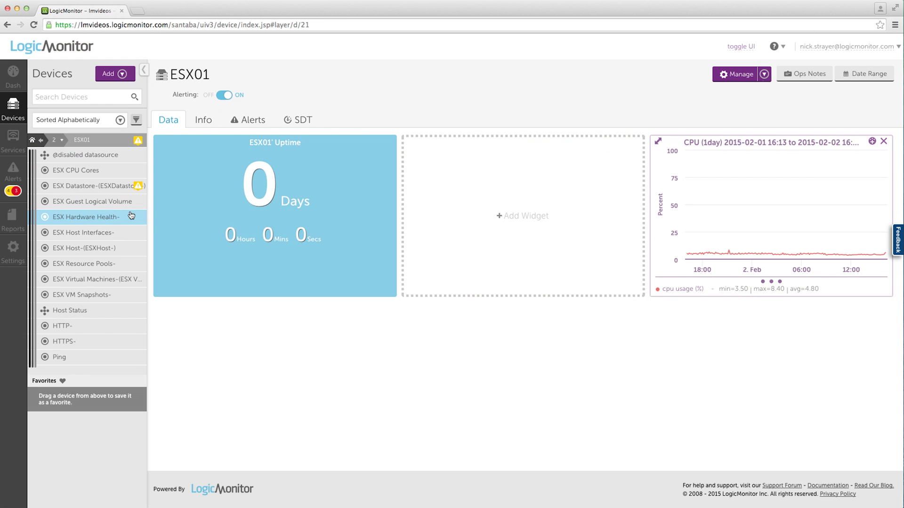
{"action": "left_click", "coordinate": [127, 249]}
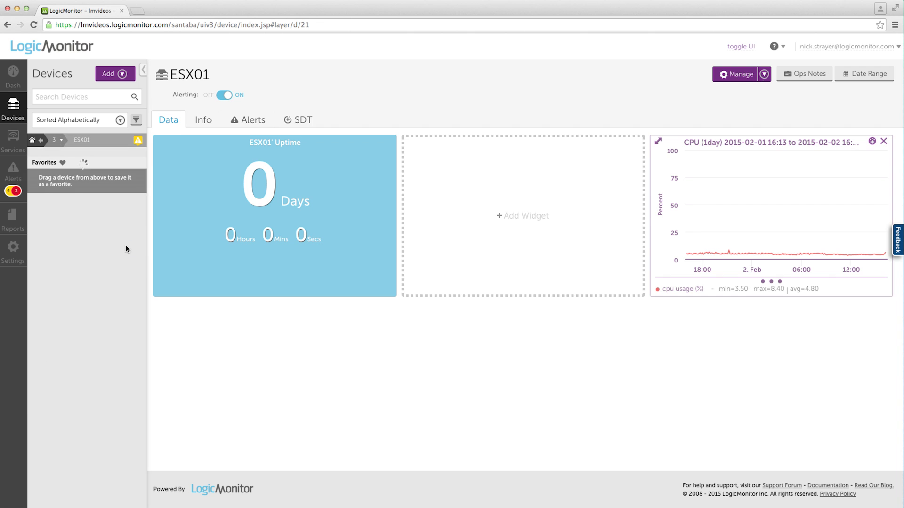
{"action": "left_click", "coordinate": [80, 160]}
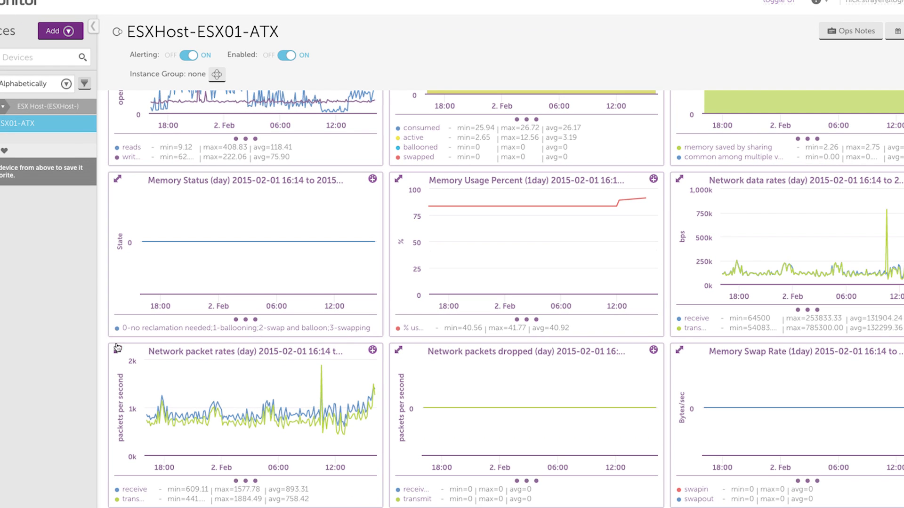
Enlarge the Network packet rates graph, set its time range to 1 month, and zoom in on the plotted data from late January onward
{"action": "left_click", "coordinate": [118, 351]}
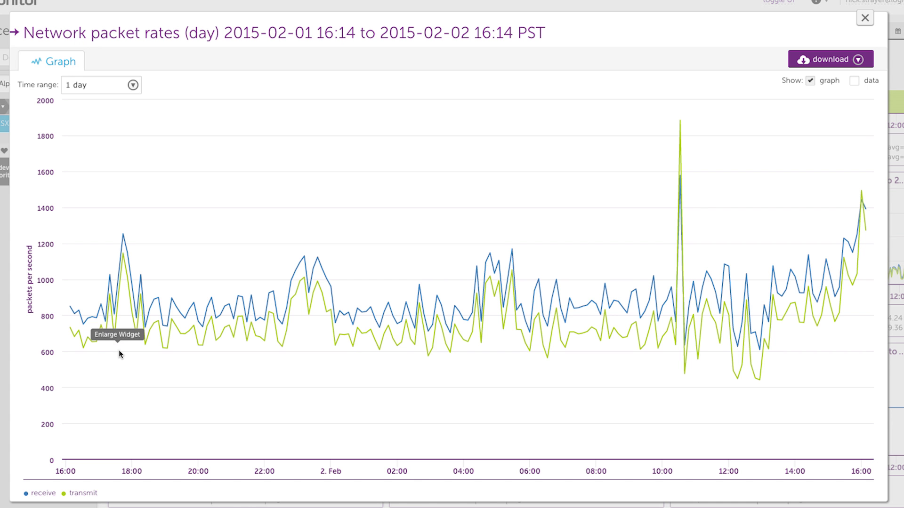
{"action": "left_click", "coordinate": [132, 85]}
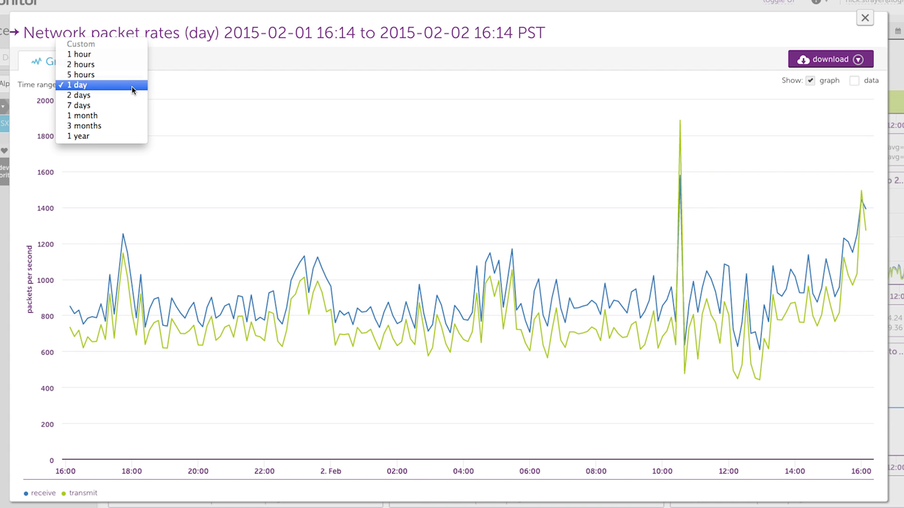
{"action": "left_click", "coordinate": [121, 115]}
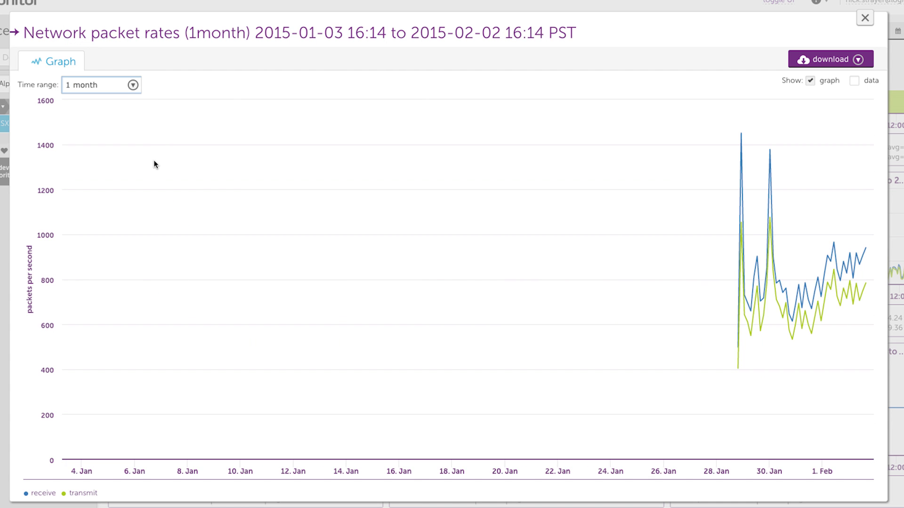
{"action": "left_click_drag", "start_coordinate": [749, 221], "coordinate": [843, 222]}
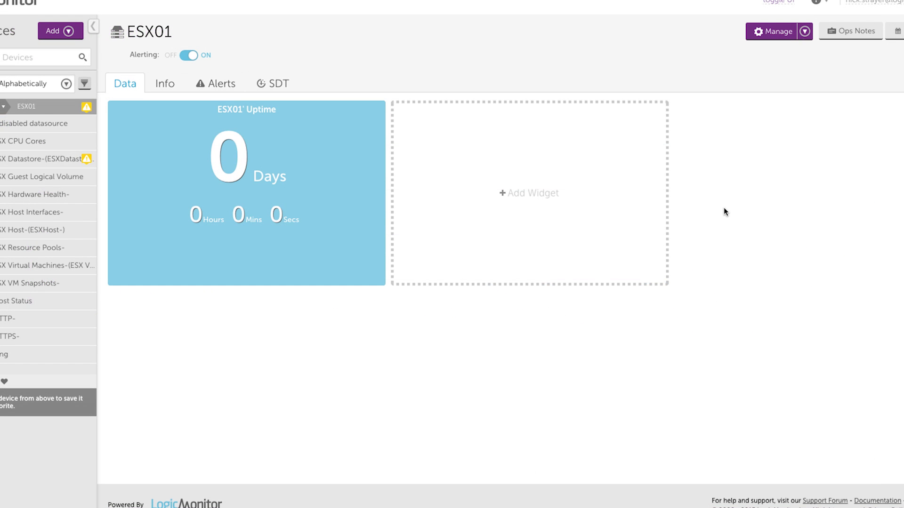
Add the ESX Virtual Machines graphs VM_Memory Usage, CPU_Usage and VM_Virtual disk Operations top 10 as widgets on ESX01's data page
{"action": "left_click", "coordinate": [560, 200]}
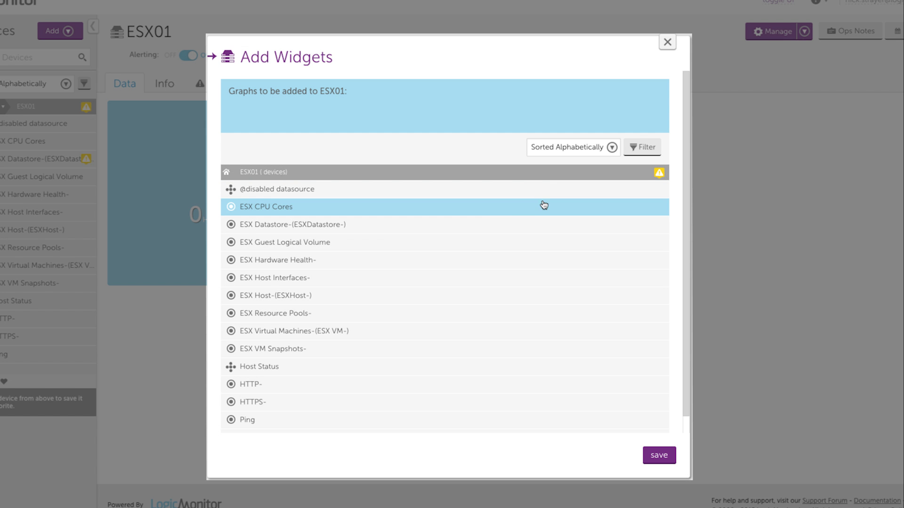
{"action": "left_click", "coordinate": [345, 331]}
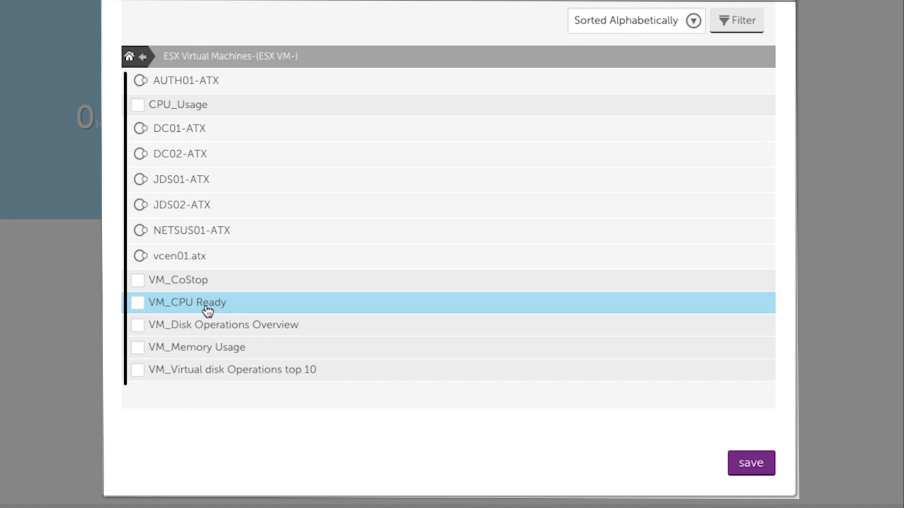
{"action": "left_click", "coordinate": [198, 365]}
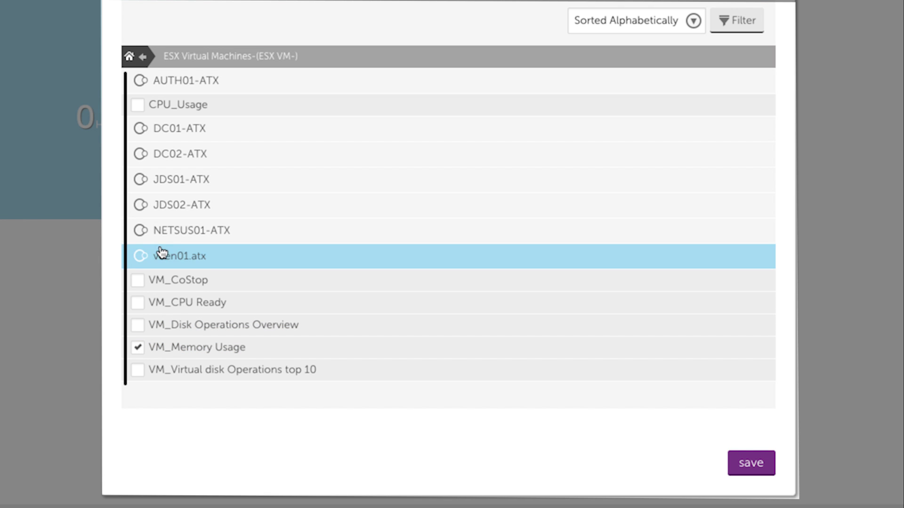
{"action": "left_click", "coordinate": [139, 109]}
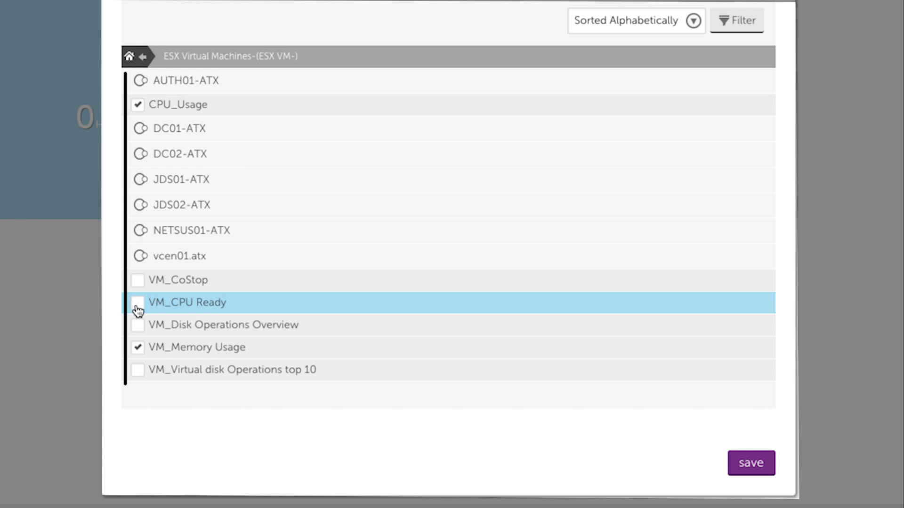
{"action": "left_click", "coordinate": [137, 370]}
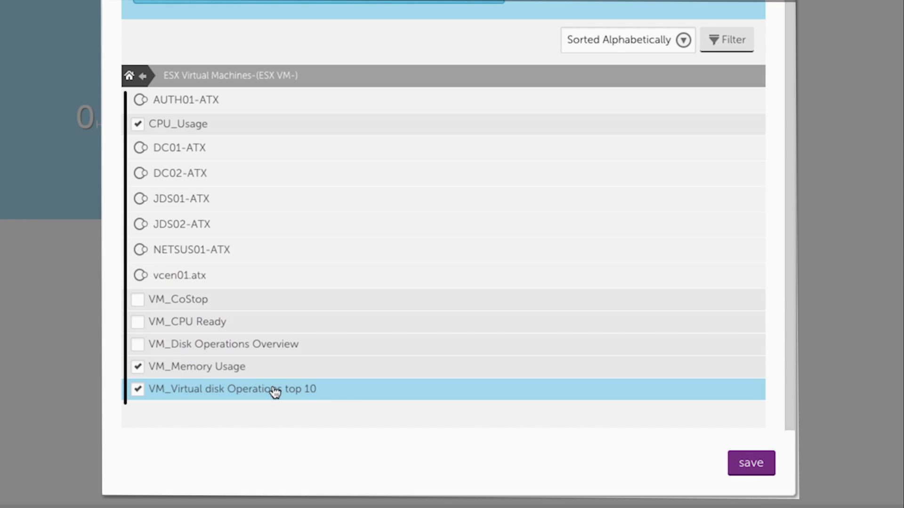
{"action": "left_click", "coordinate": [751, 464]}
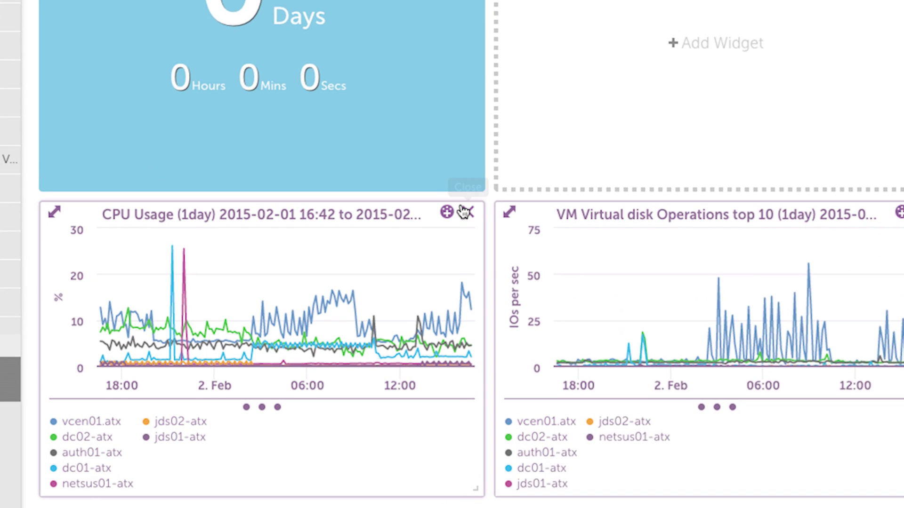
Add the CPU Usage widget to the CORP NOC Overview dashboard in the lmvideos group
{"action": "left_click", "coordinate": [446, 212]}
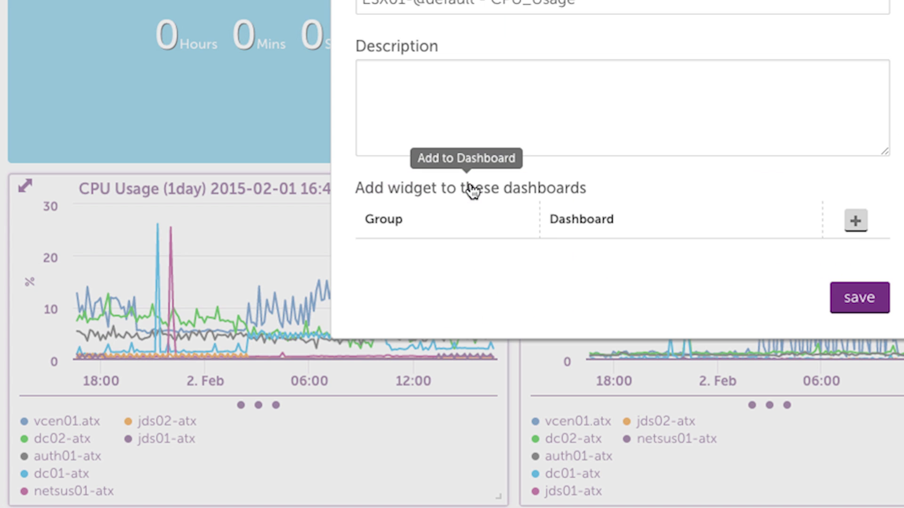
{"action": "left_click", "coordinate": [855, 221]}
{"action": "type", "text": "lm"}
{"action": "left_click", "coordinate": [496, 271]}
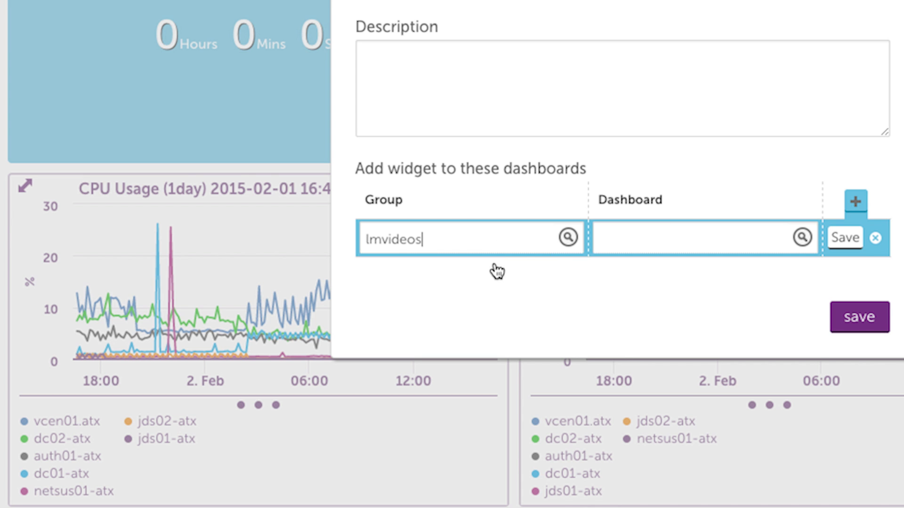
{"action": "left_click", "coordinate": [656, 244]}
{"action": "type", "text": "co"}
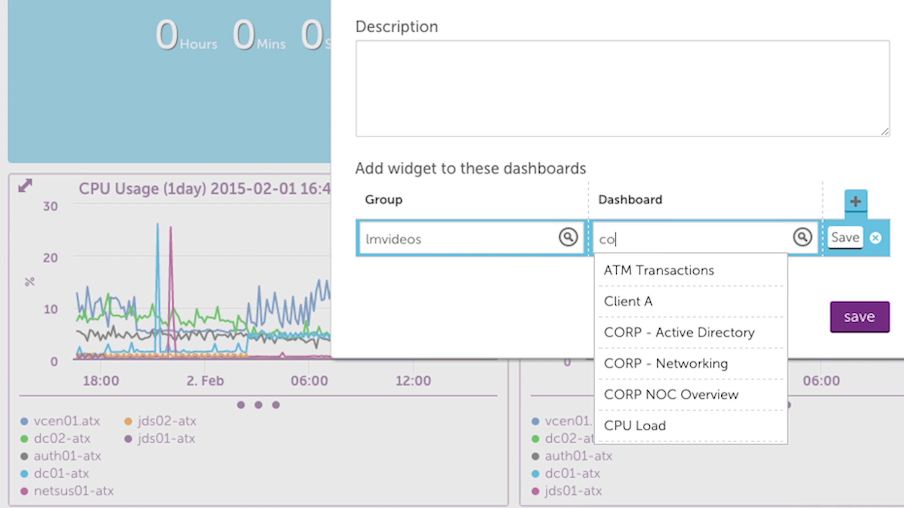
{"action": "left_click", "coordinate": [685, 335]}
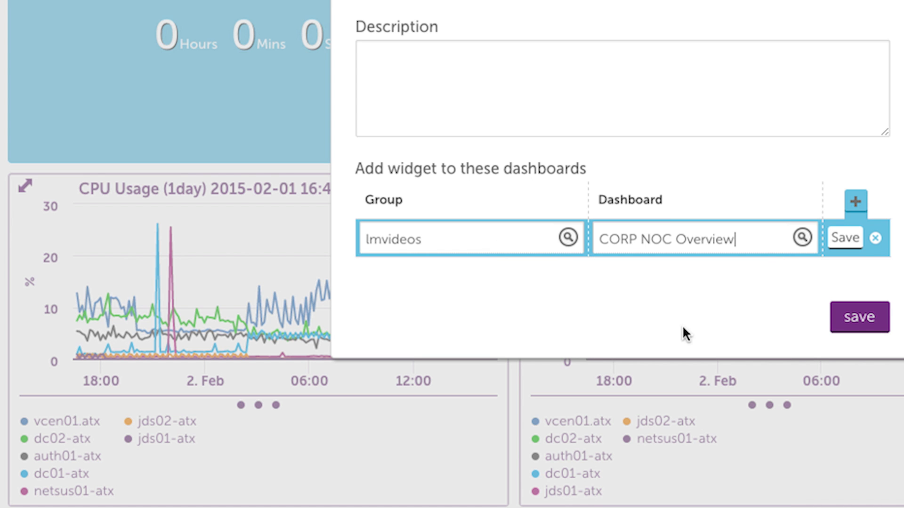
{"action": "left_click", "coordinate": [845, 239]}
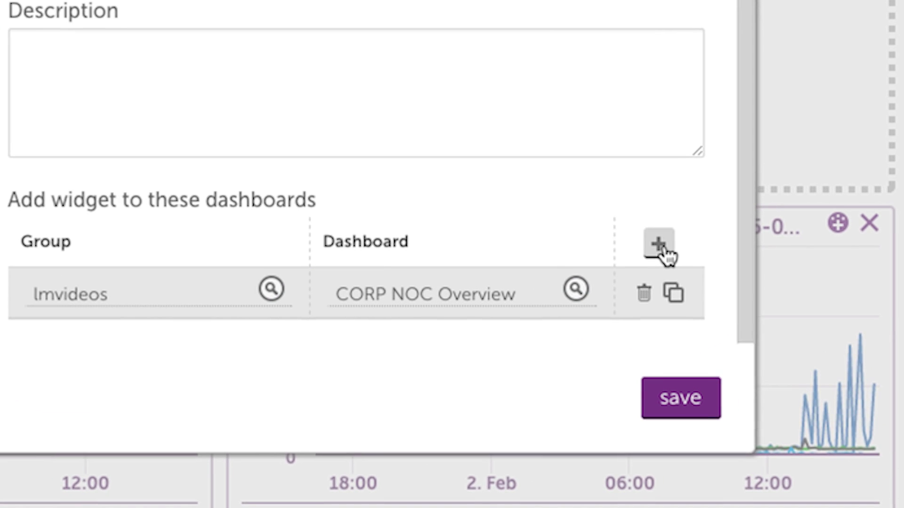
{"action": "left_click", "coordinate": [680, 402]}
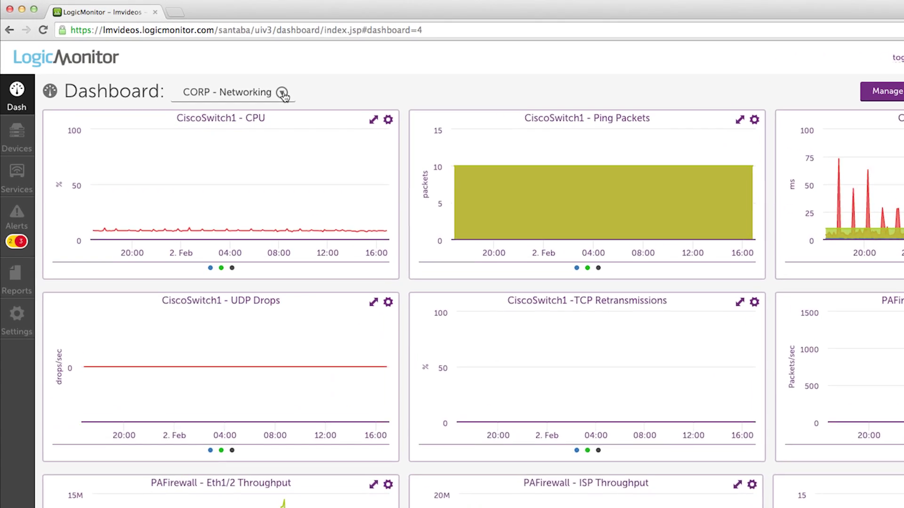
On the CORP - Networking dashboard, move the CiscoSwitch1 - CPU widget to the middle of the second row and widen the CiscoSwitch1 - Ping RTT widget
{"action": "left_click", "coordinate": [220, 73]}
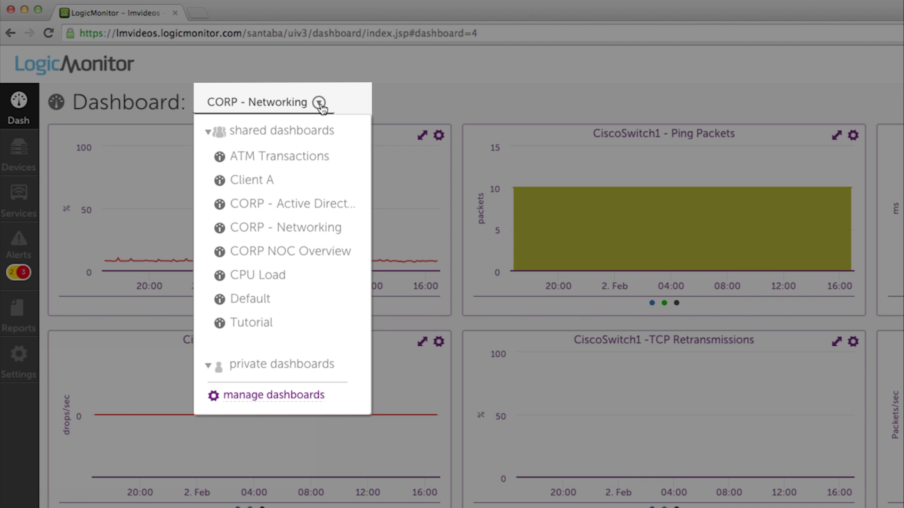
{"action": "left_click", "coordinate": [322, 108]}
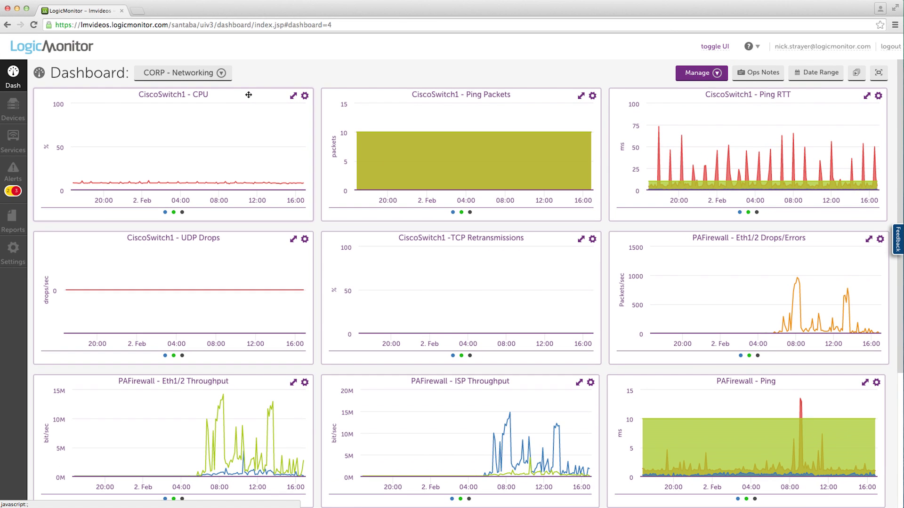
{"action": "left_click_drag", "start_coordinate": [248, 94], "coordinate": [520, 248]}
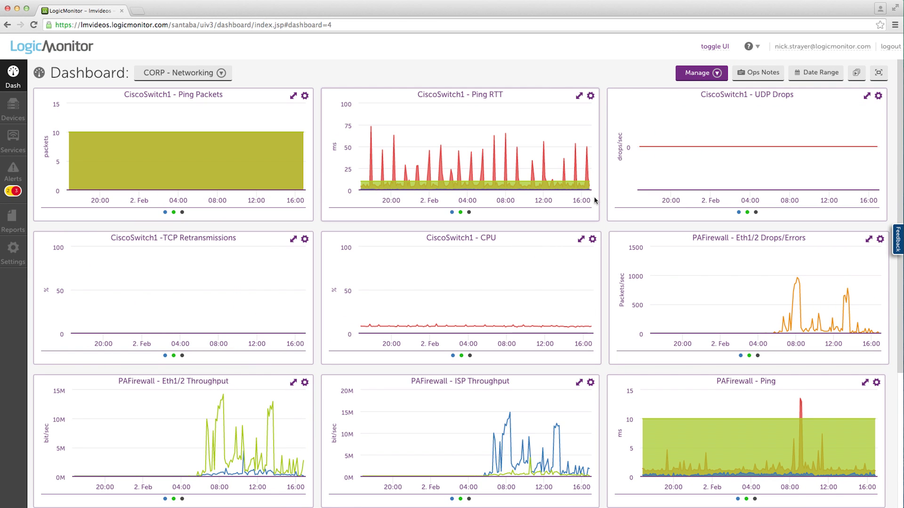
{"action": "left_click_drag", "start_coordinate": [599, 198], "coordinate": [853, 197]}
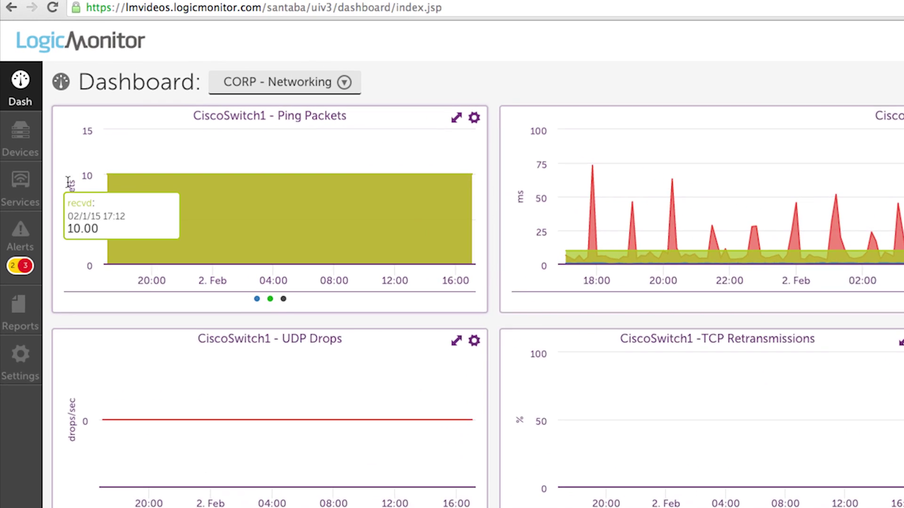
Go to the Services page and show the options for adding a service
{"action": "left_click", "coordinate": [32, 225]}
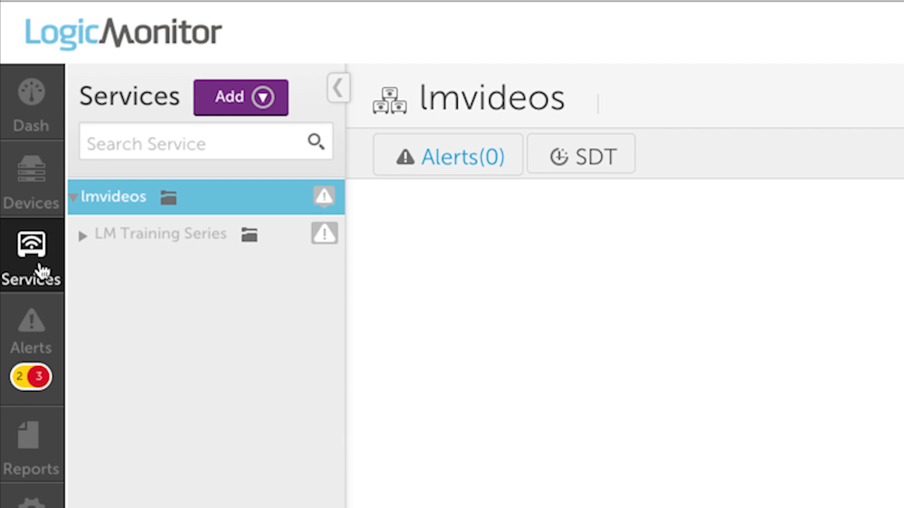
{"action": "left_click", "coordinate": [267, 108]}
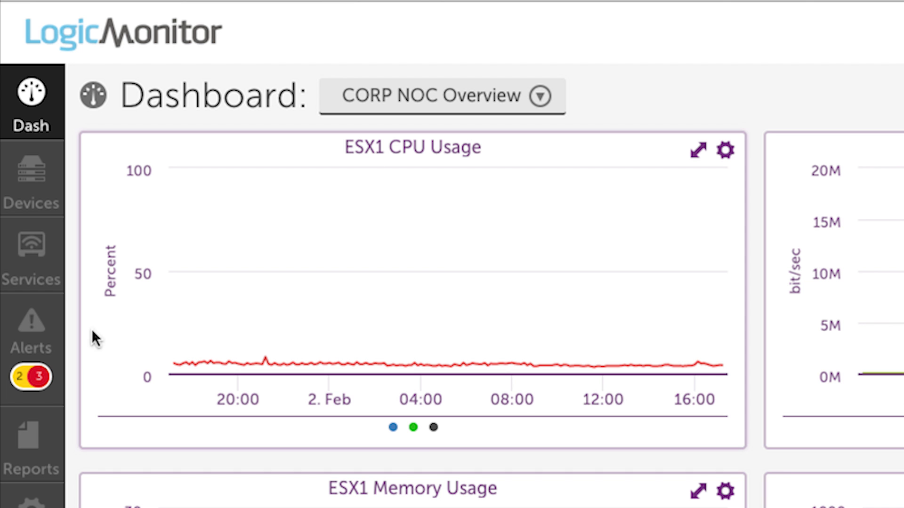
View the details of the critical HostStatus alert for the NetApp Cluster
{"action": "left_click", "coordinate": [10, 368]}
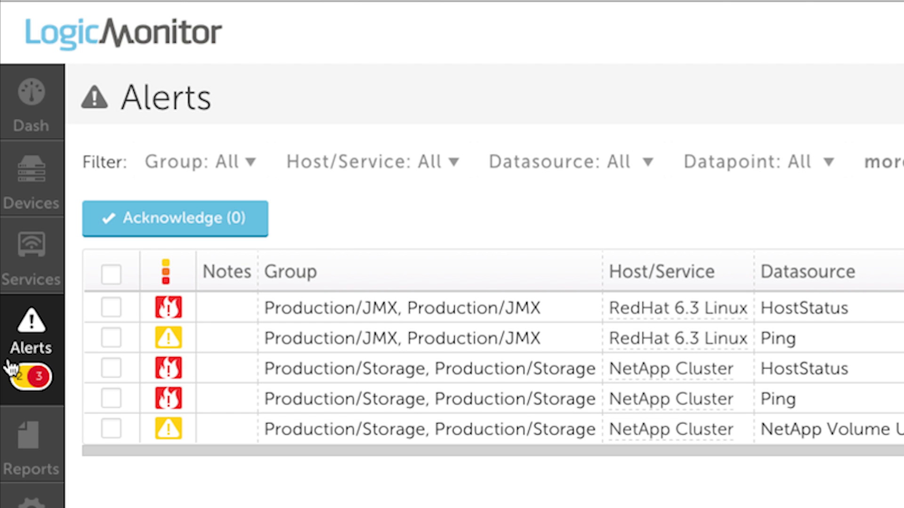
{"action": "left_click", "coordinate": [182, 368]}
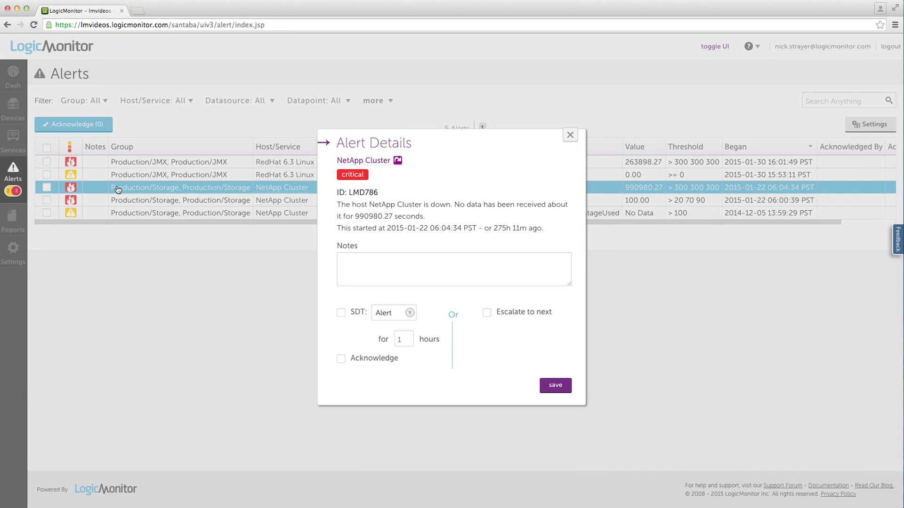
Open the threshold settings of the PercentUsed datapoint for datastore1 in the ESX Datastore datasource of device ESX01
{"action": "left_click", "coordinate": [13, 106]}
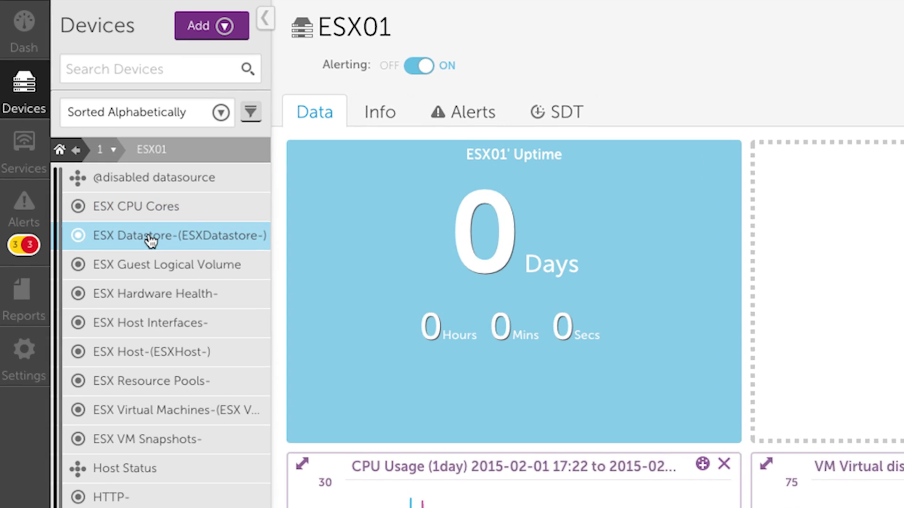
{"action": "left_click", "coordinate": [149, 238]}
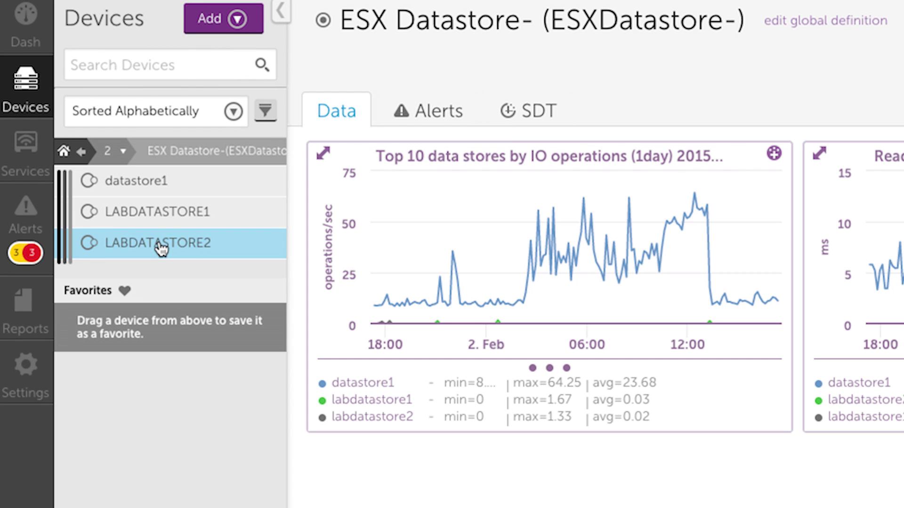
{"action": "left_click", "coordinate": [159, 188]}
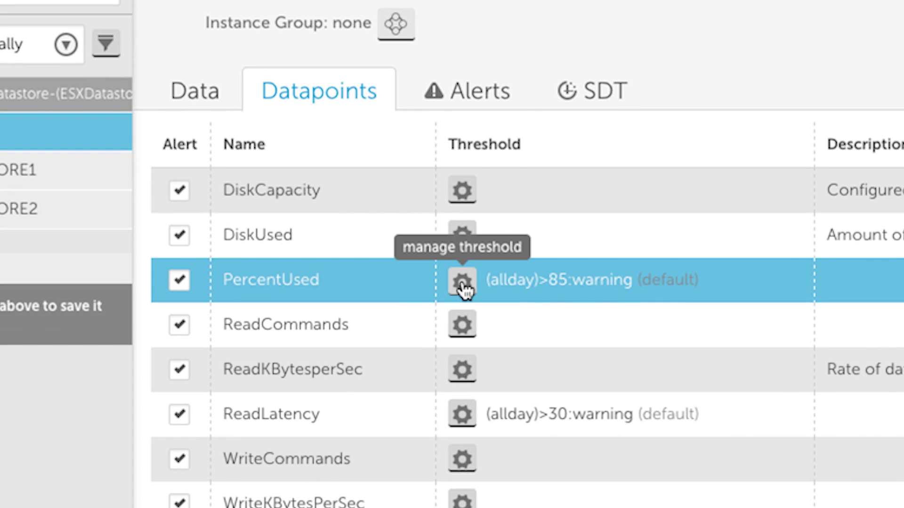
{"action": "left_click", "coordinate": [462, 283]}
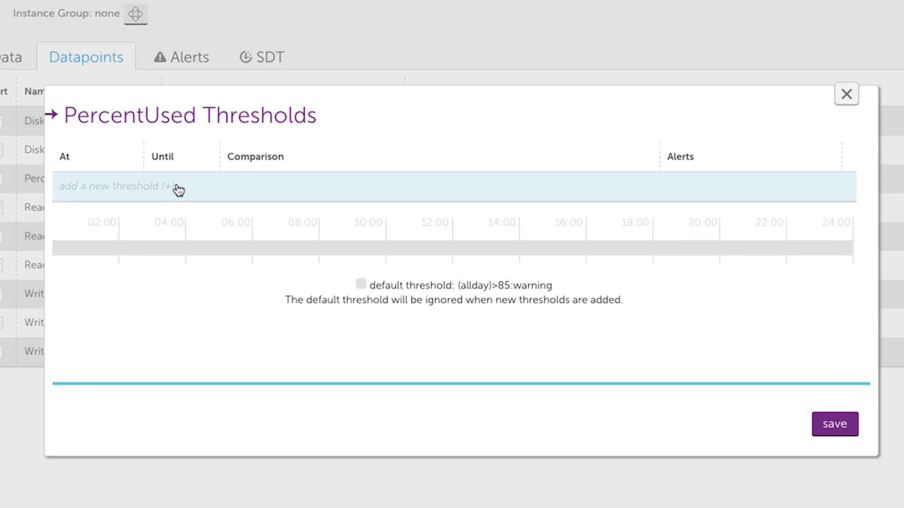
Add and save an all-day PercentUsed threshold using greater than or equal to, with 85 for warning, 90 for error and 95 for critical
{"action": "left_click", "coordinate": [253, 217]}
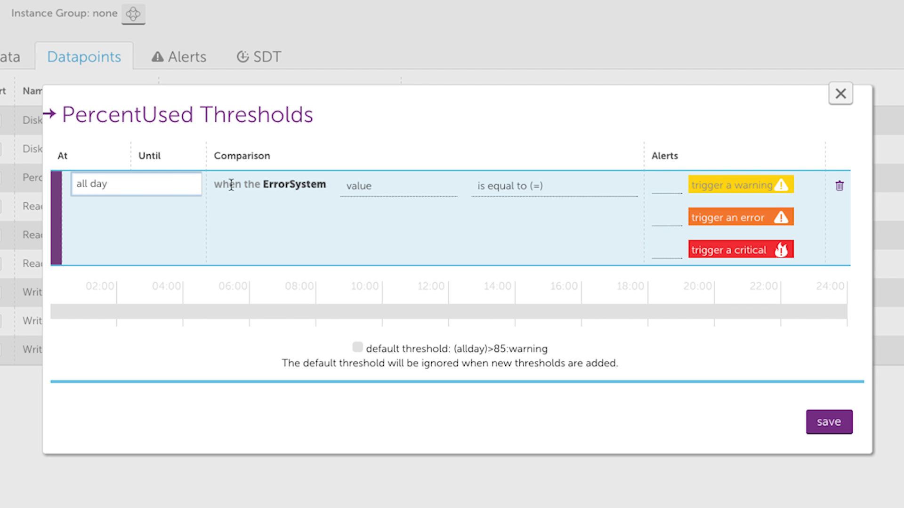
{"action": "left_click", "coordinate": [500, 185]}
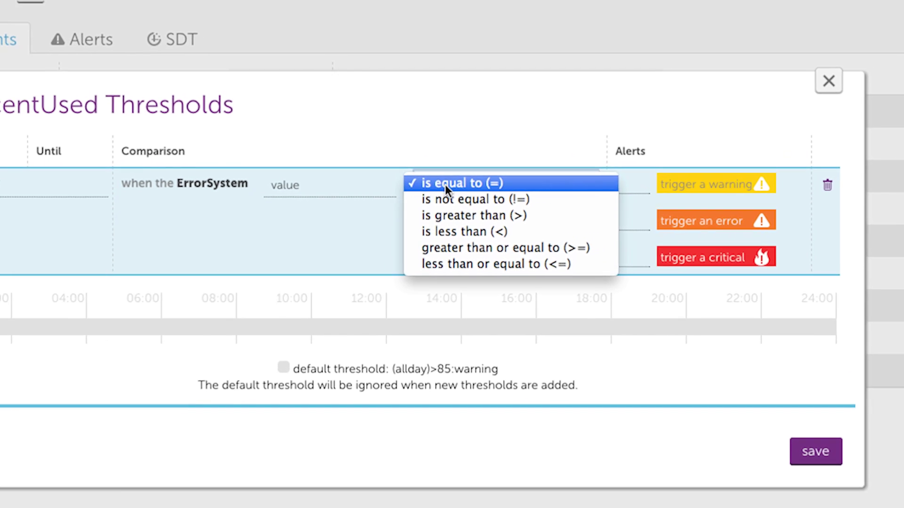
{"action": "left_click", "coordinate": [362, 262]}
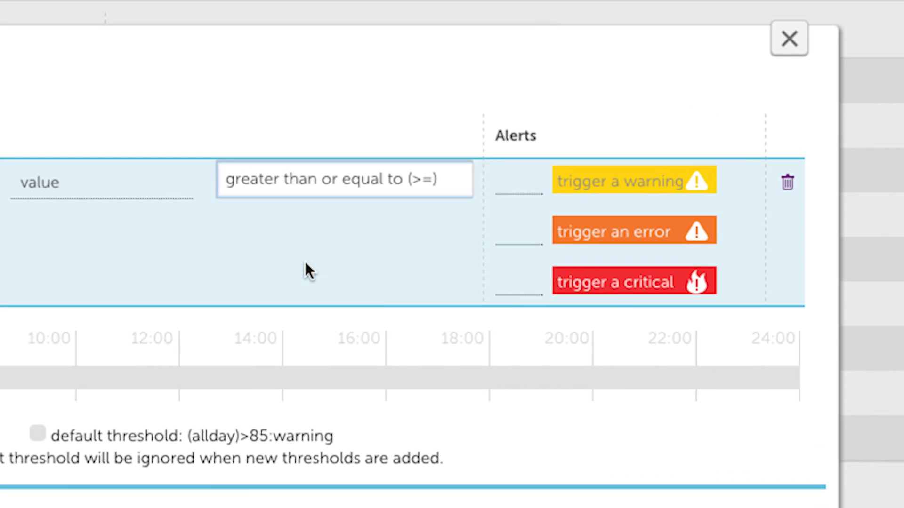
{"action": "left_click", "coordinate": [501, 180]}
{"action": "type", "text": "85"}
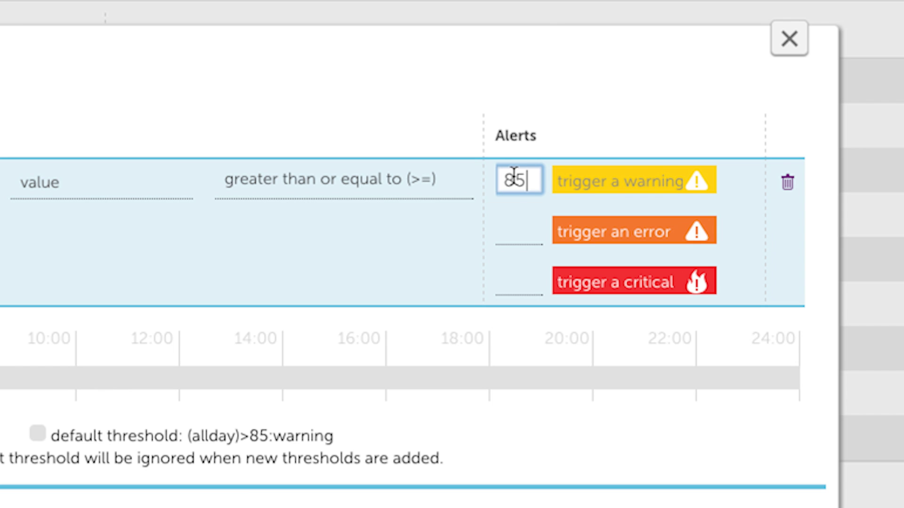
{"action": "left_click", "coordinate": [518, 227]}
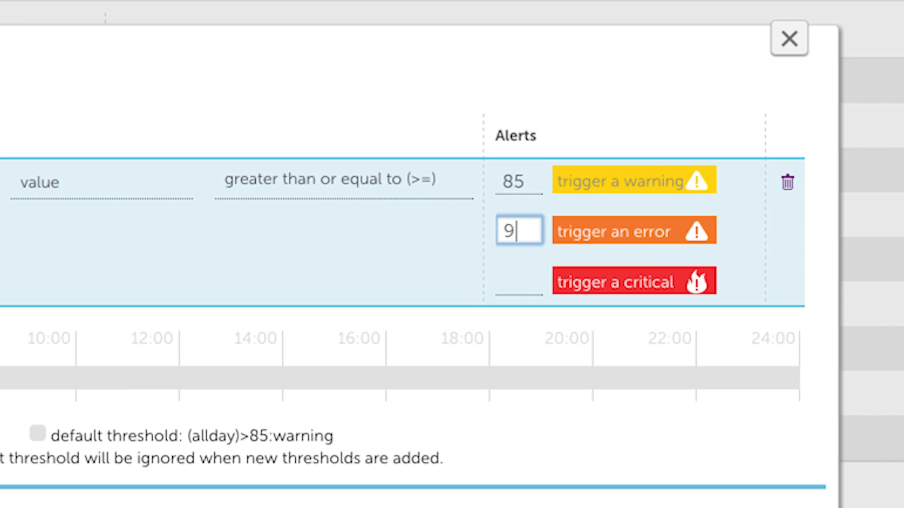
{"action": "left_click", "coordinate": [519, 275]}
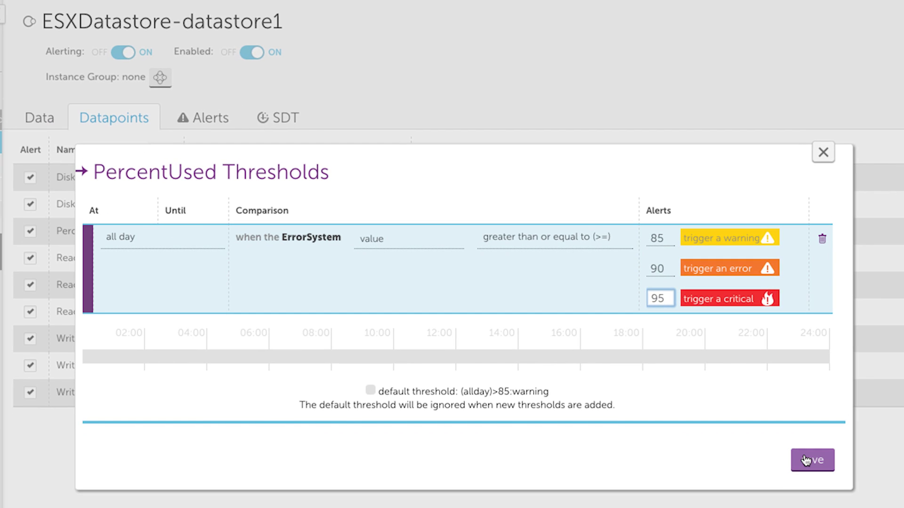
{"action": "left_click", "coordinate": [806, 460]}
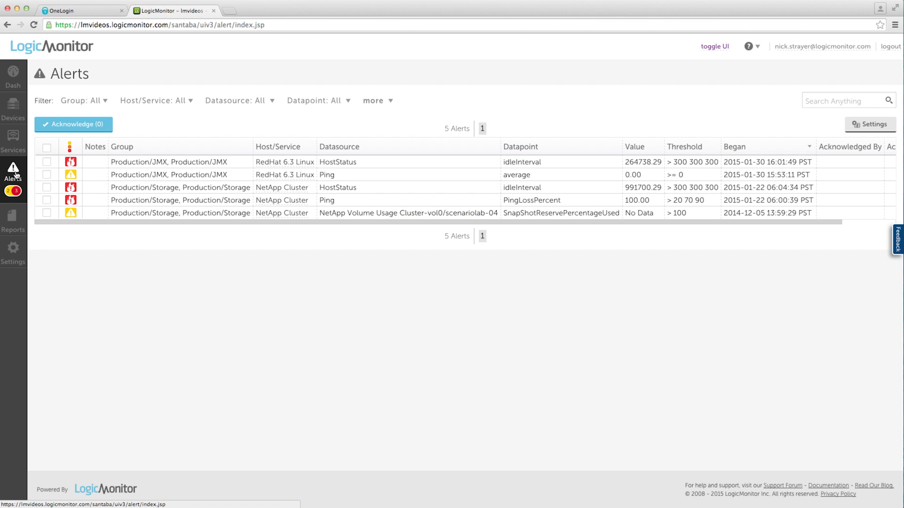
Go to the account settings and view the Alert Rules
{"action": "left_click", "coordinate": [15, 250]}
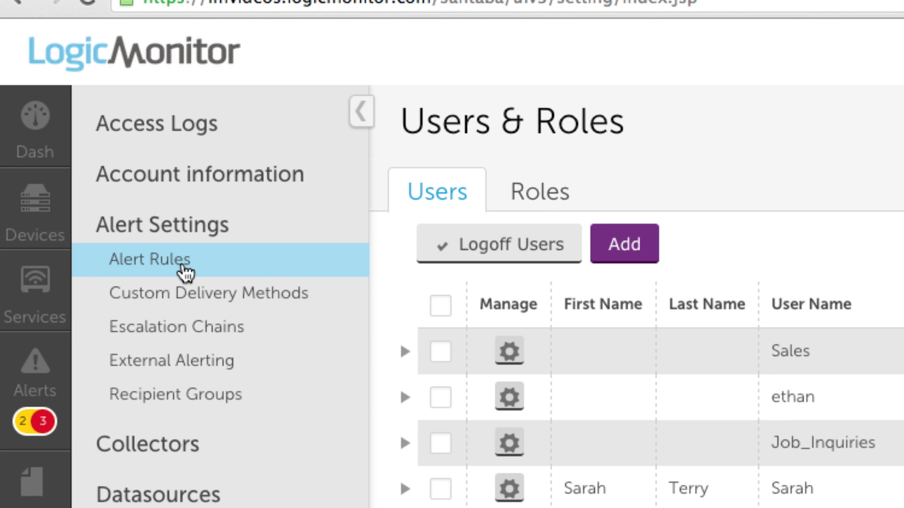
{"action": "left_click", "coordinate": [184, 271]}
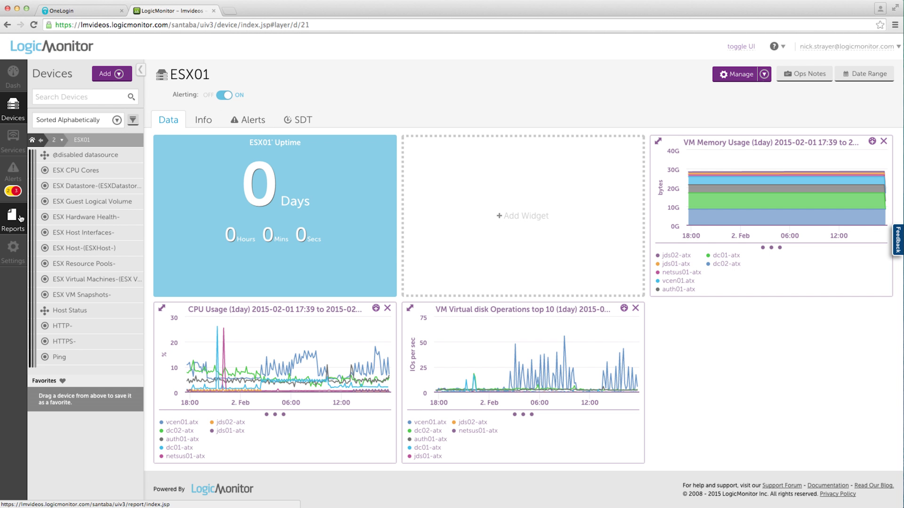
Open the VMWare CPU Usage (24 Hours) report in the lmvideos folder, then save and view it
{"action": "left_click", "coordinate": [20, 218]}
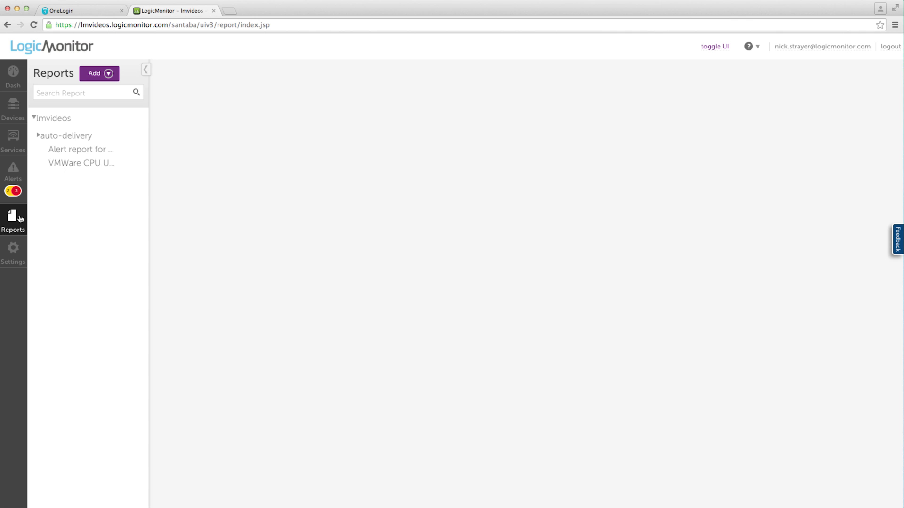
{"action": "left_click", "coordinate": [68, 164]}
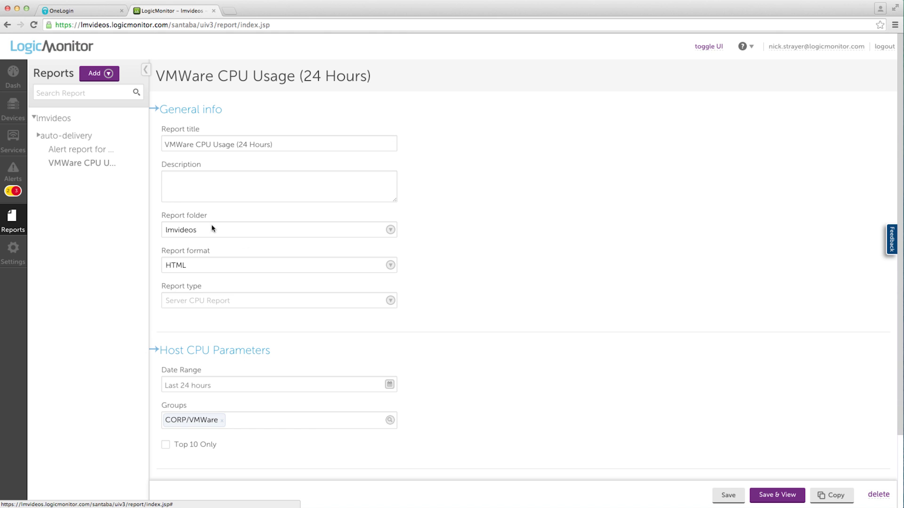
{"action": "left_click", "coordinate": [772, 492]}
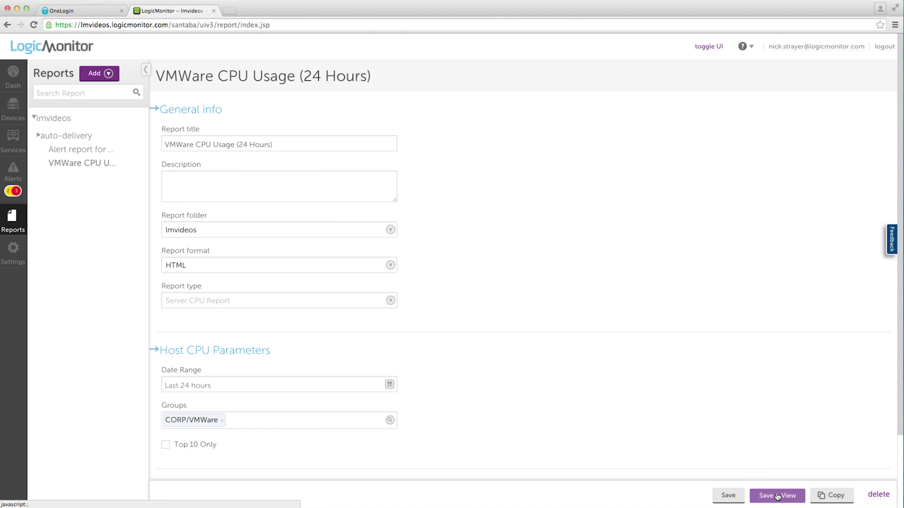